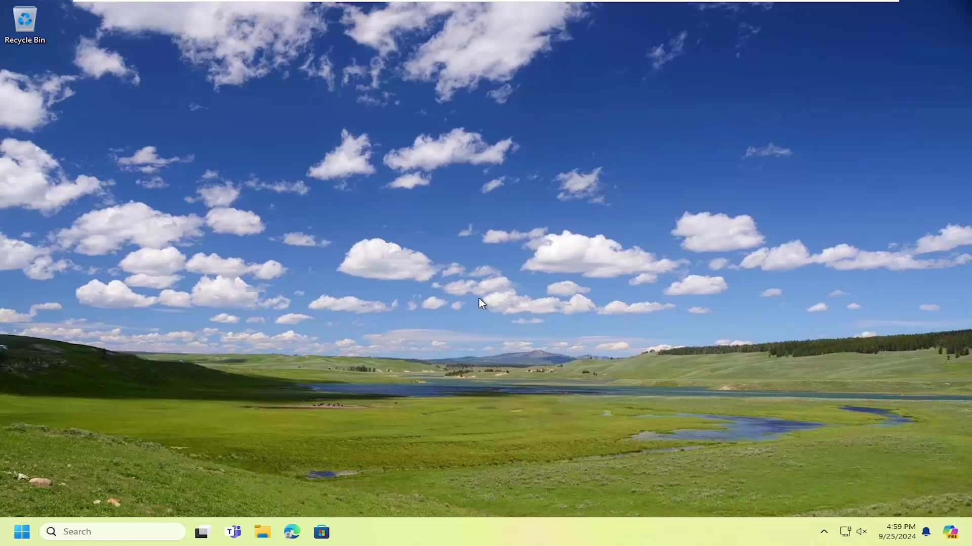
Launch System Configuration via msconfig and scroll through its Services list.
{"action": "left_click", "coordinate": [17, 536]}
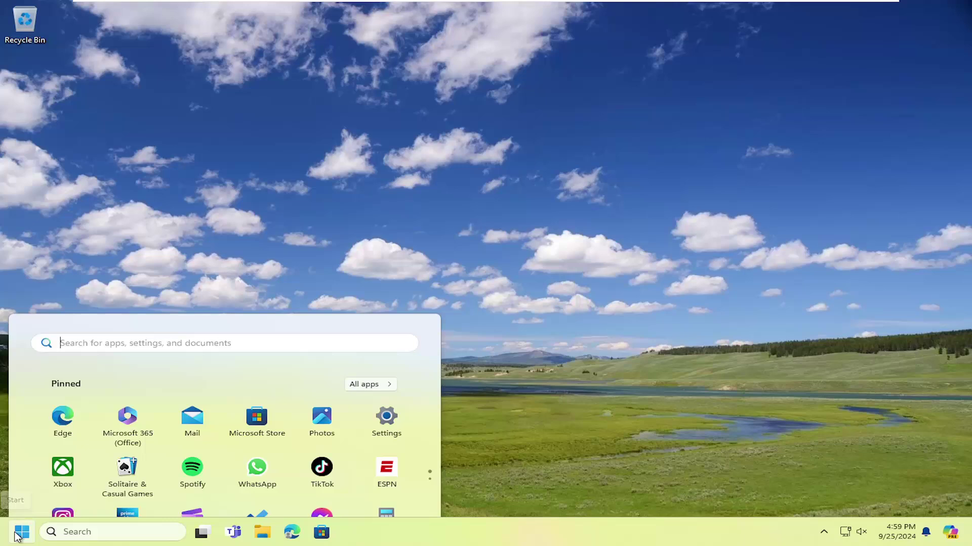
{"action": "type", "text": "msconfig"}
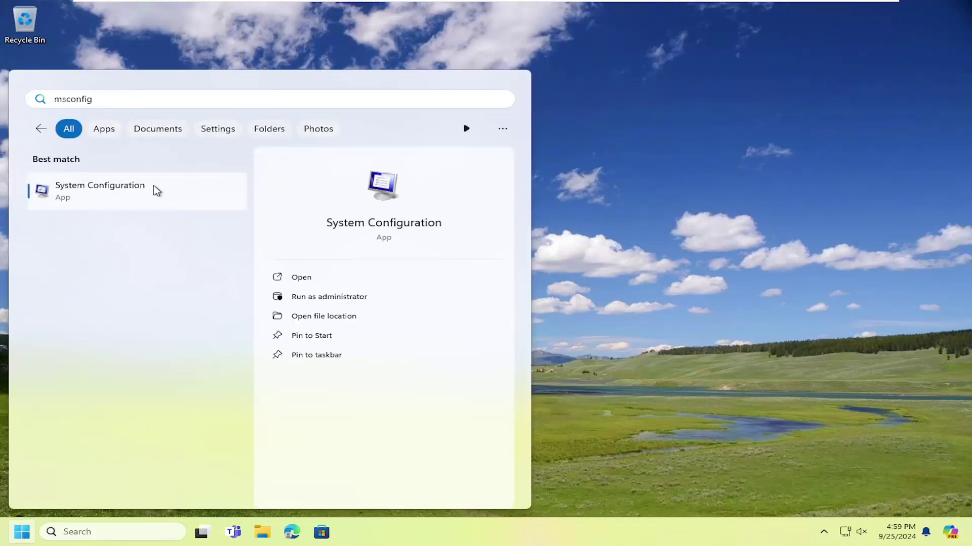
{"action": "left_click", "coordinate": [107, 201]}
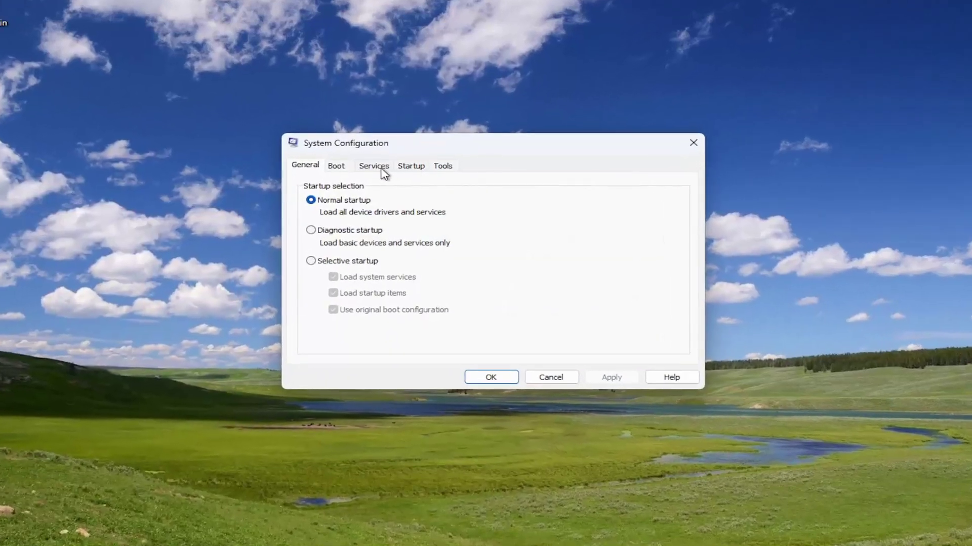
{"action": "left_click", "coordinate": [380, 170]}
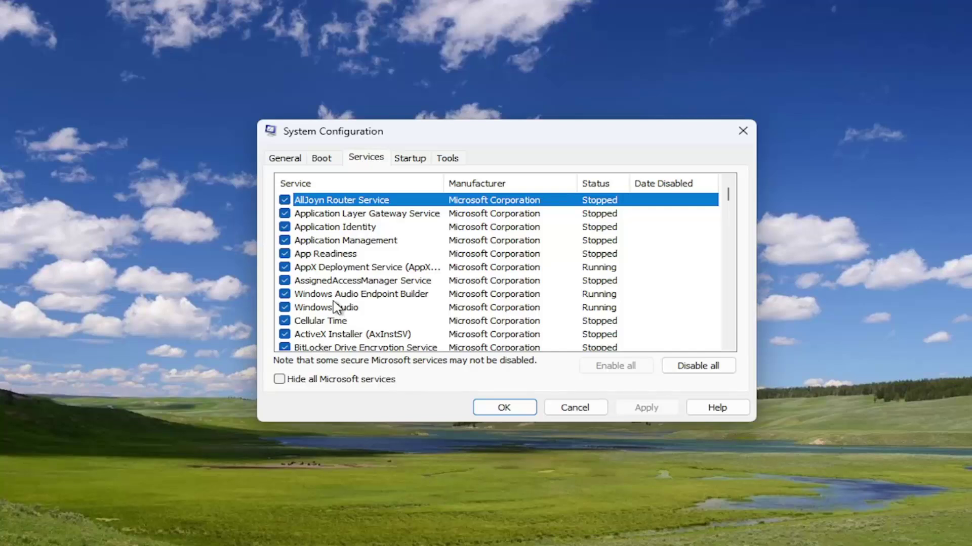
{"action": "scroll", "coordinate": [334, 307], "scroll_direction": "down", "scroll_amount": 13}
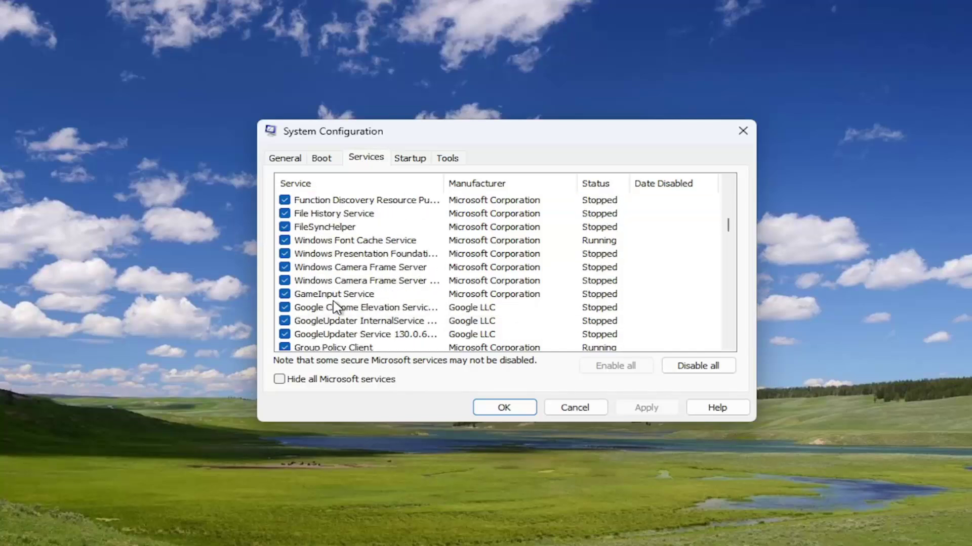
{"action": "scroll", "coordinate": [334, 307], "scroll_direction": "down", "scroll_amount": 15}
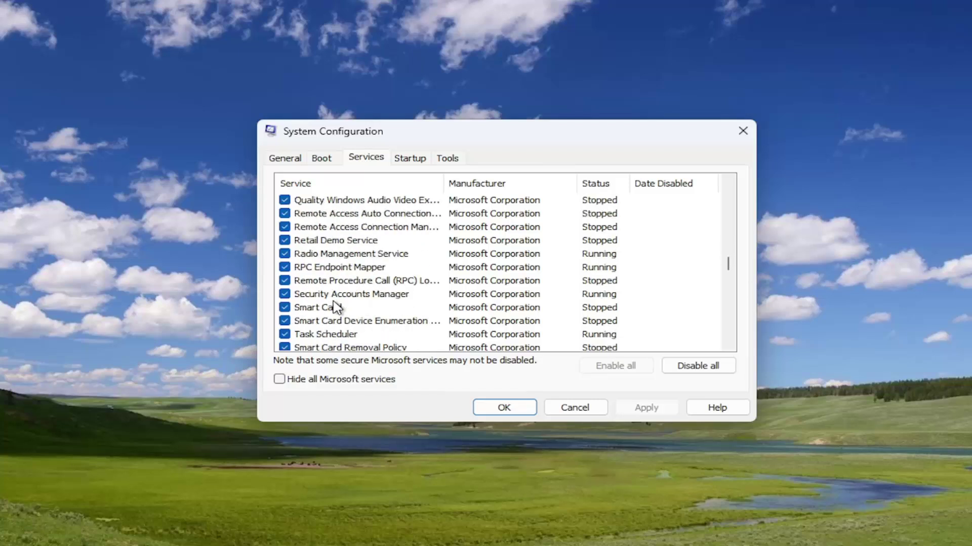
{"action": "scroll", "coordinate": [335, 307], "scroll_direction": "down", "scroll_amount": 2}
{"action": "scroll", "coordinate": [330, 277], "scroll_direction": "up", "scroll_amount": 1}
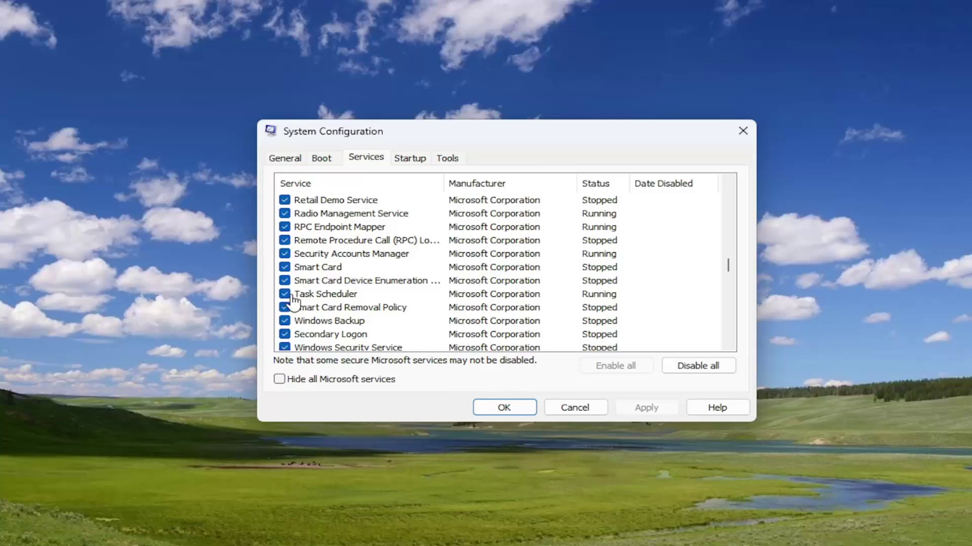
{"action": "scroll", "coordinate": [329, 310], "scroll_direction": "down", "scroll_amount": 4}
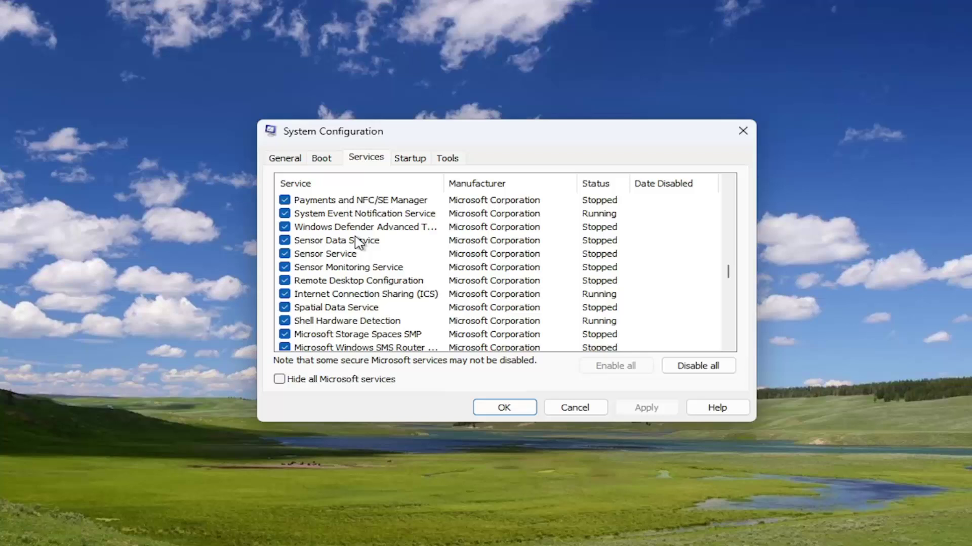
{"action": "scroll", "coordinate": [358, 298], "scroll_direction": "down", "scroll_amount": 1}
{"action": "scroll", "coordinate": [358, 299], "scroll_direction": "down", "scroll_amount": 3}
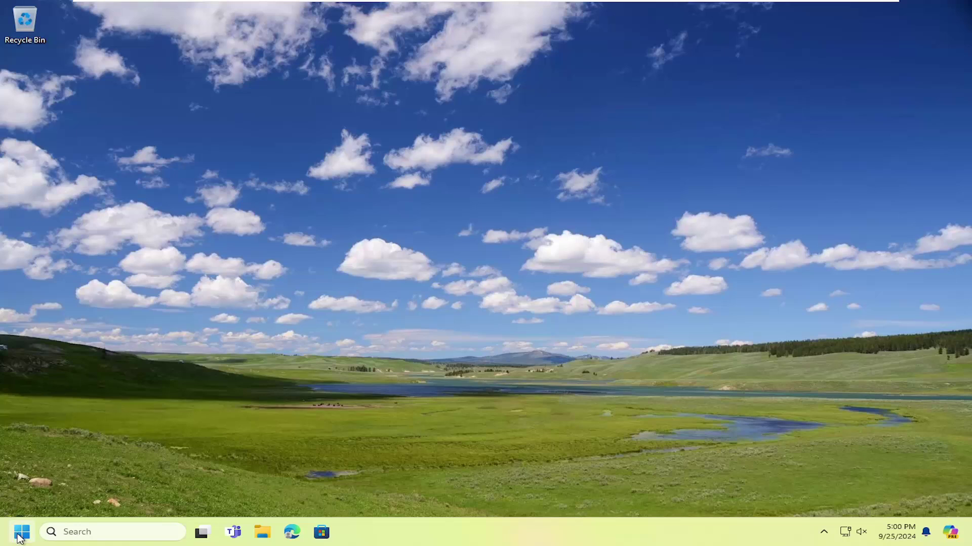
Launch the Local Group Policy Editor from a 'gped' search and enlarge its window and tree pane.
{"action": "left_click", "coordinate": [19, 536]}
{"action": "type", "text": "gpedit"}
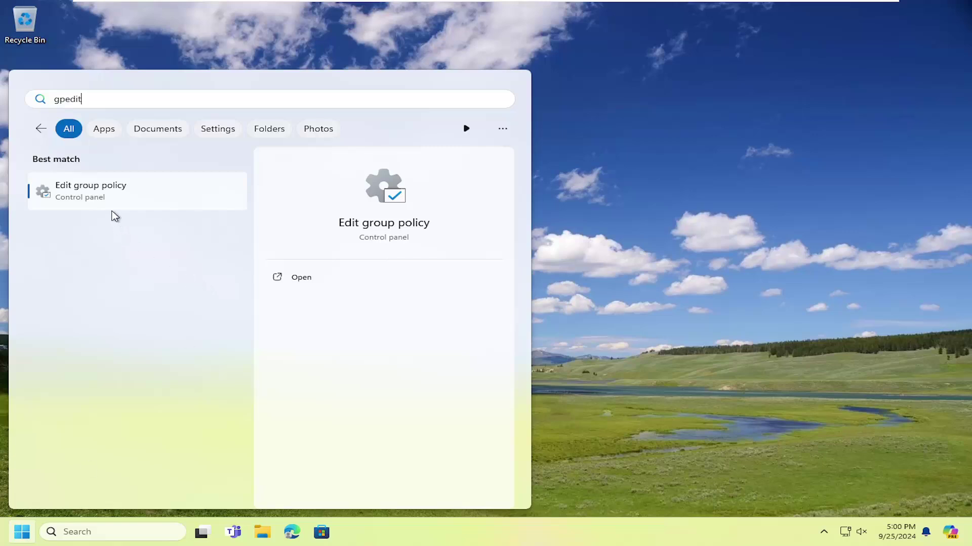
{"action": "left_click", "coordinate": [95, 194]}
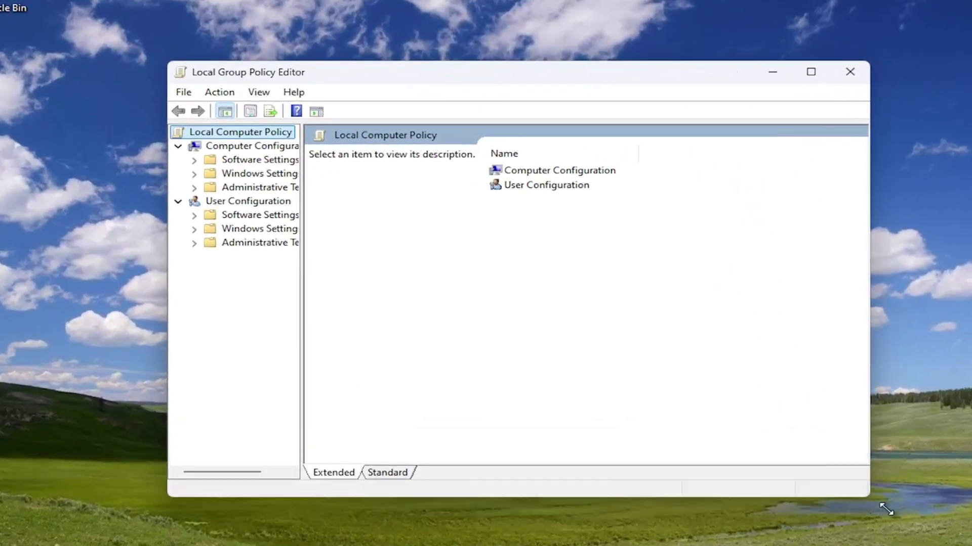
{"action": "left_click_drag", "start_coordinate": [886, 510], "coordinate": [965, 542]}
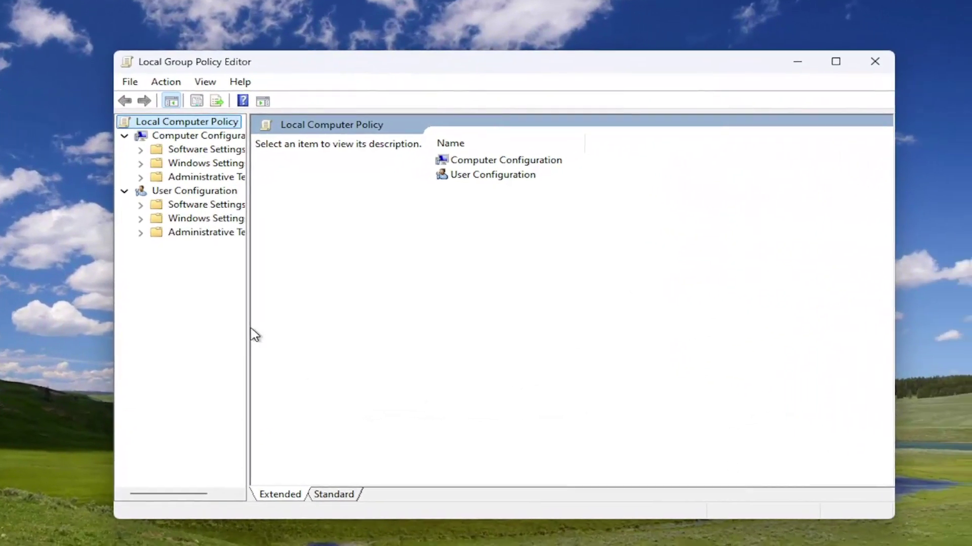
{"action": "left_click_drag", "start_coordinate": [301, 338], "coordinate": [329, 338]}
{"action": "left_click_drag", "start_coordinate": [251, 323], "coordinate": [291, 323]}
Browse Computer Configuration > Administrative Templates > Windows Components into the Windows Ink Workspace folder.
{"action": "left_click", "coordinate": [185, 131]}
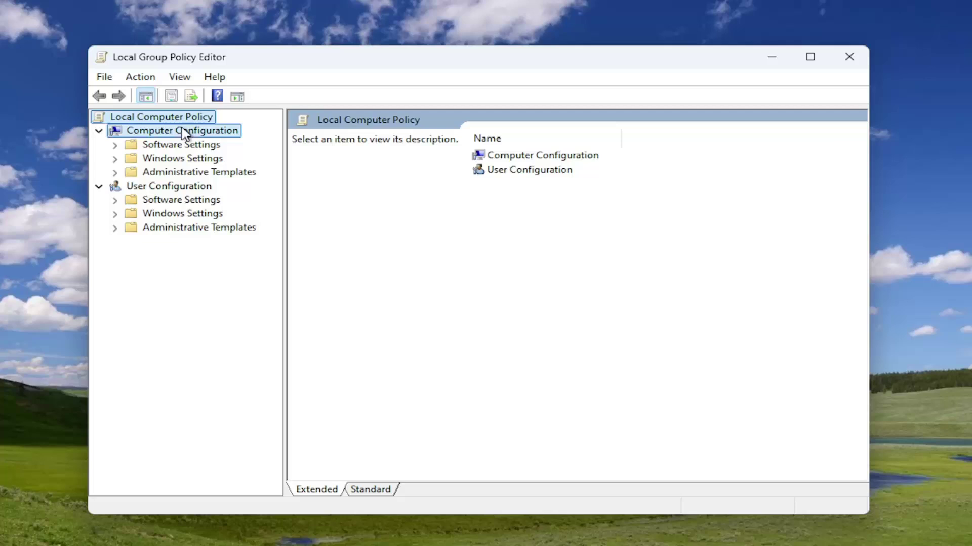
{"action": "double_click", "coordinate": [170, 175]}
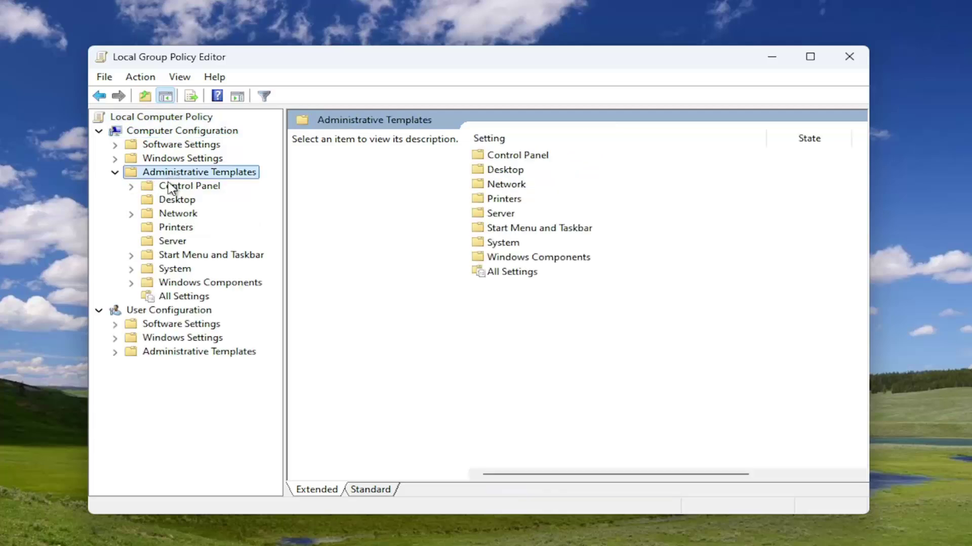
{"action": "left_click", "coordinate": [186, 286]}
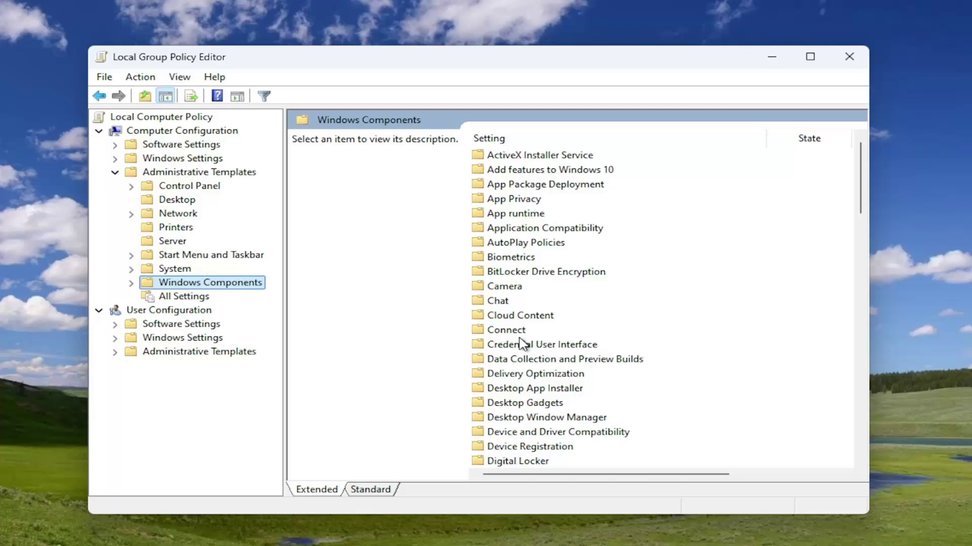
{"action": "left_click", "coordinate": [536, 388]}
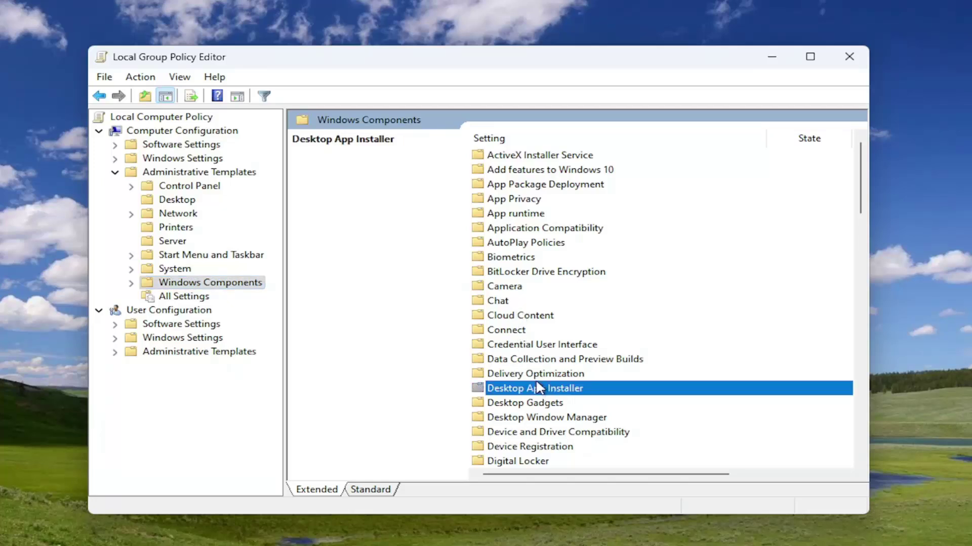
{"action": "scroll", "coordinate": [531, 387], "scroll_direction": "down", "scroll_amount": 6}
{"action": "scroll", "coordinate": [527, 383], "scroll_direction": "down", "scroll_amount": 4}
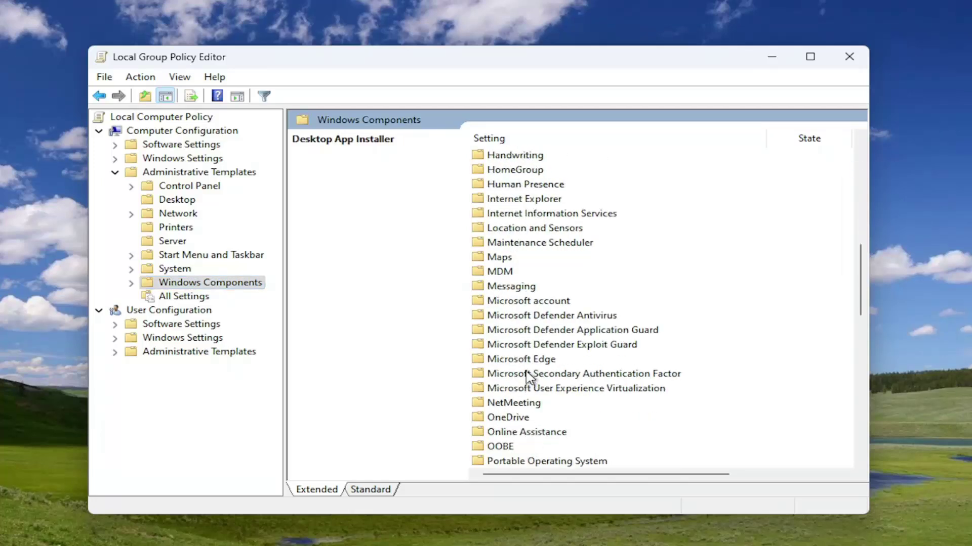
{"action": "scroll", "coordinate": [526, 380], "scroll_direction": "down", "scroll_amount": 15}
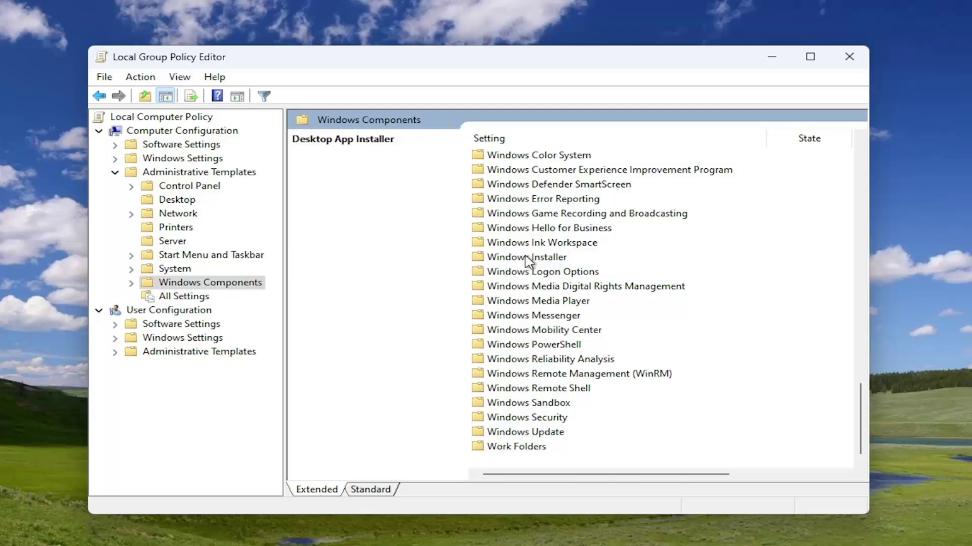
{"action": "left_click", "coordinate": [530, 244]}
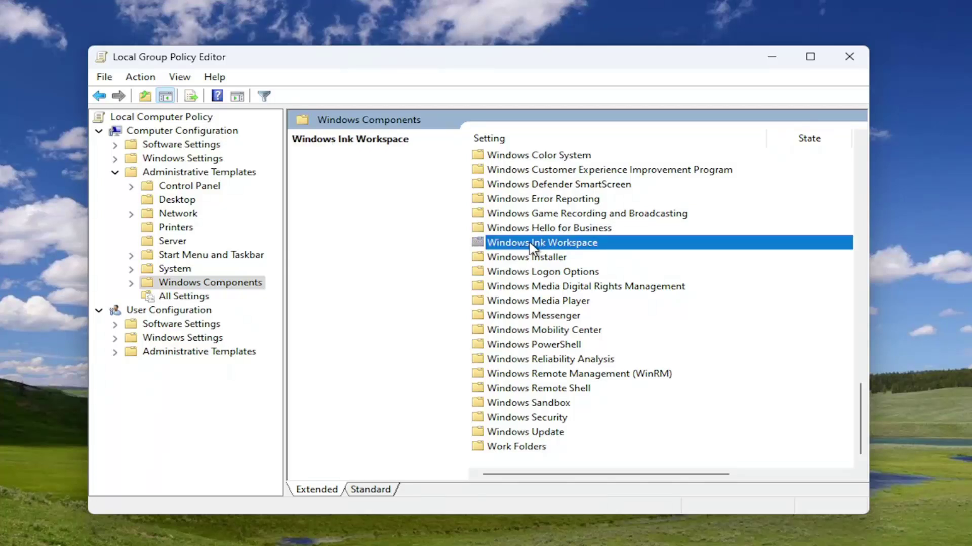
{"action": "double_click", "coordinate": [530, 245]}
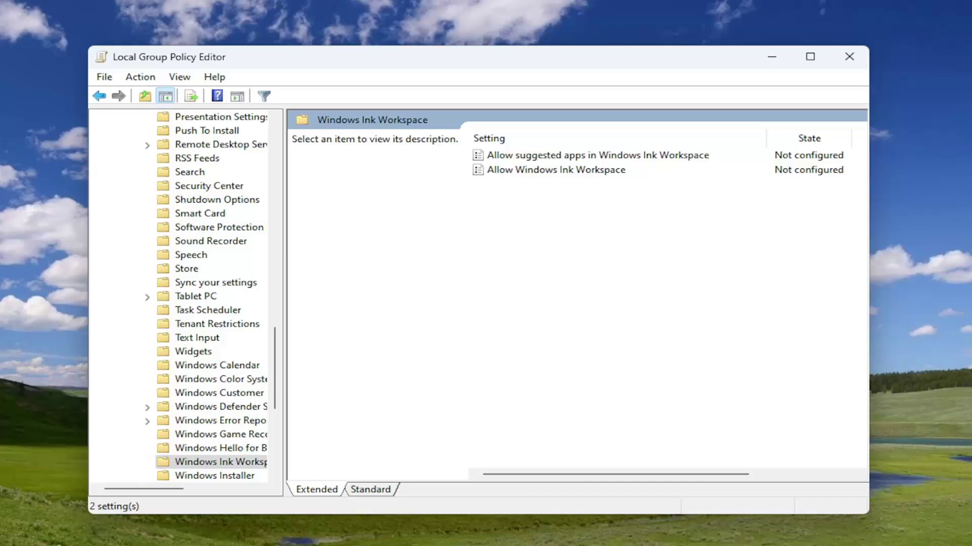
Set the Allow Windows Ink Workspace policy to Disabled, confirm it, and close the Group Policy Editor.
{"action": "left_click", "coordinate": [526, 174]}
{"action": "double_click", "coordinate": [529, 172]}
{"action": "mouse_move", "coordinate": [444, 101]}
{"action": "left_mouse_down"}
{"action": "mouse_move", "coordinate": [539, 88]}
{"action": "mouse_move", "coordinate": [581, 67]}
{"action": "left_mouse_up"}
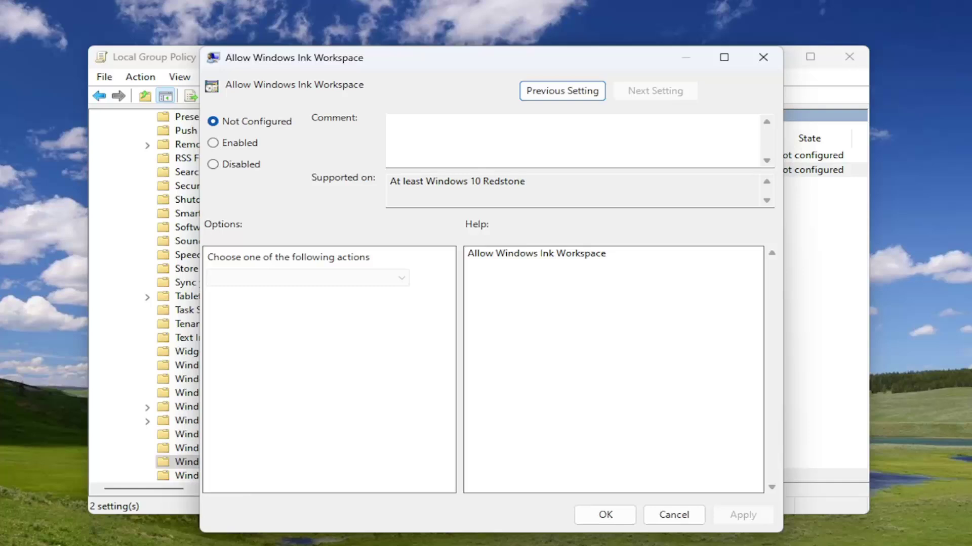
{"action": "left_click", "coordinate": [239, 170]}
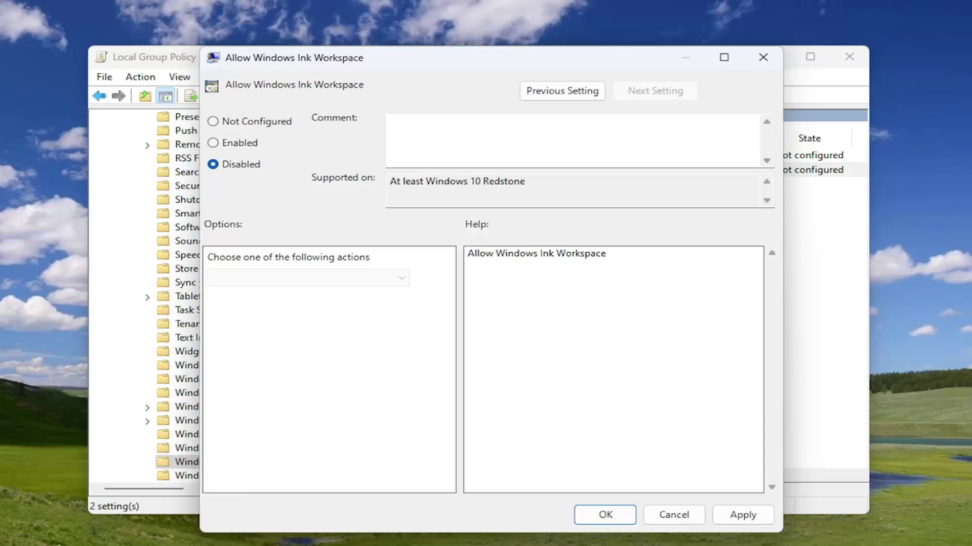
{"action": "left_click", "coordinate": [608, 522]}
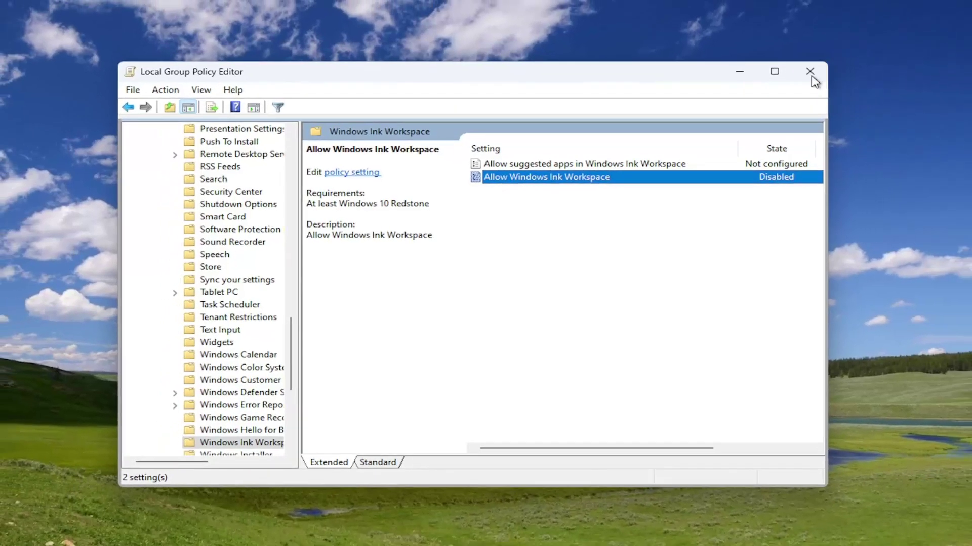
{"action": "left_click", "coordinate": [849, 56]}
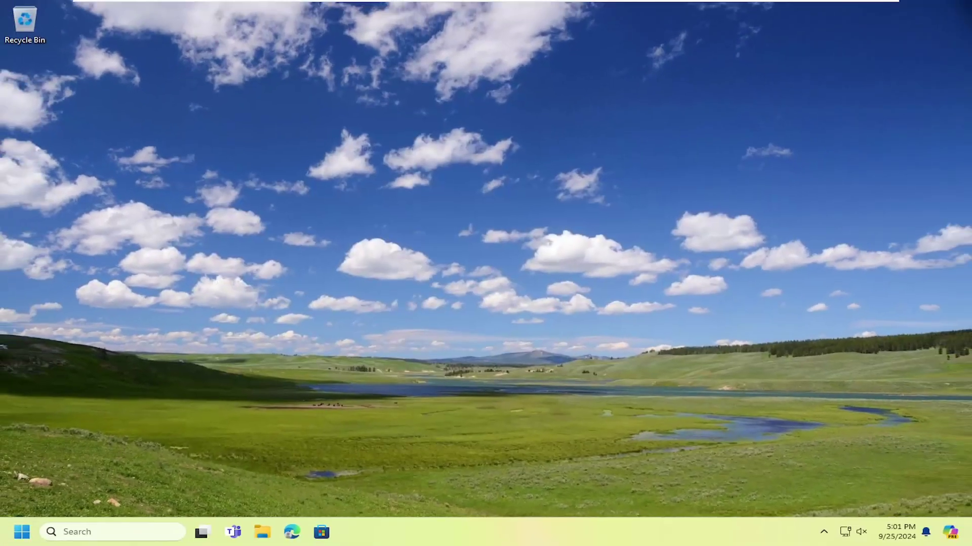
Bring up the Start button's power-user menu to reach the Restart option.
{"action": "right_click", "coordinate": [21, 532]}
{"action": "left_click", "coordinate": [1, 543]}
{"action": "type", "text": "regedit"}
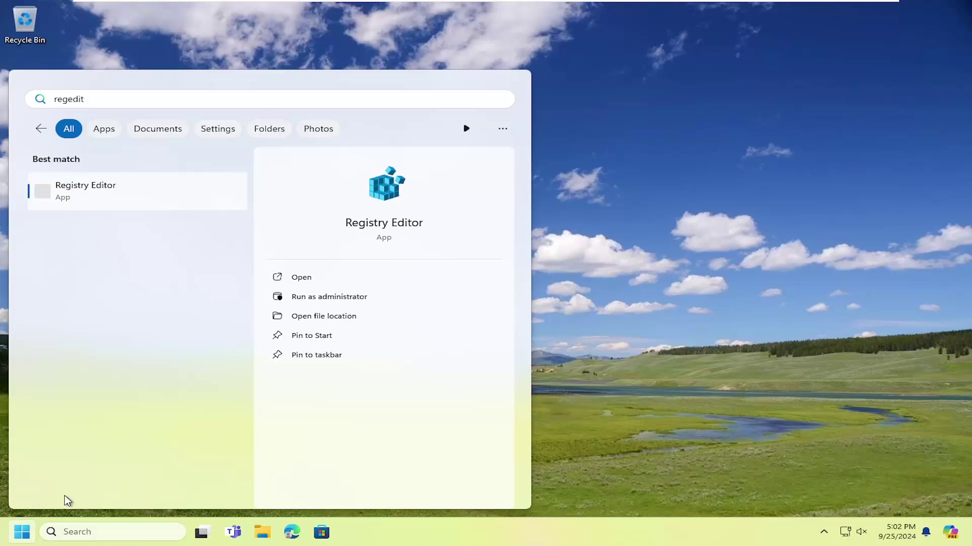
{"action": "right_click", "coordinate": [82, 183]}
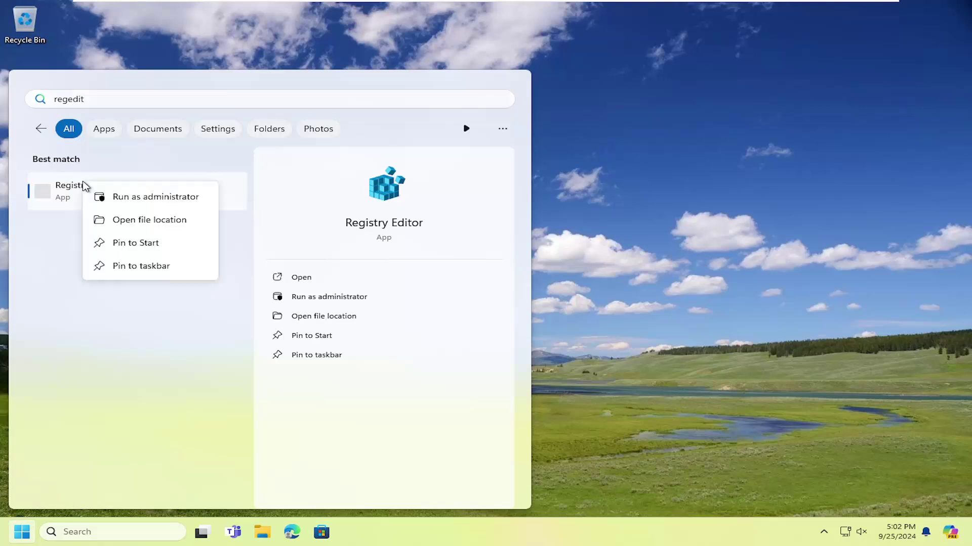
{"action": "left_click", "coordinate": [119, 197]}
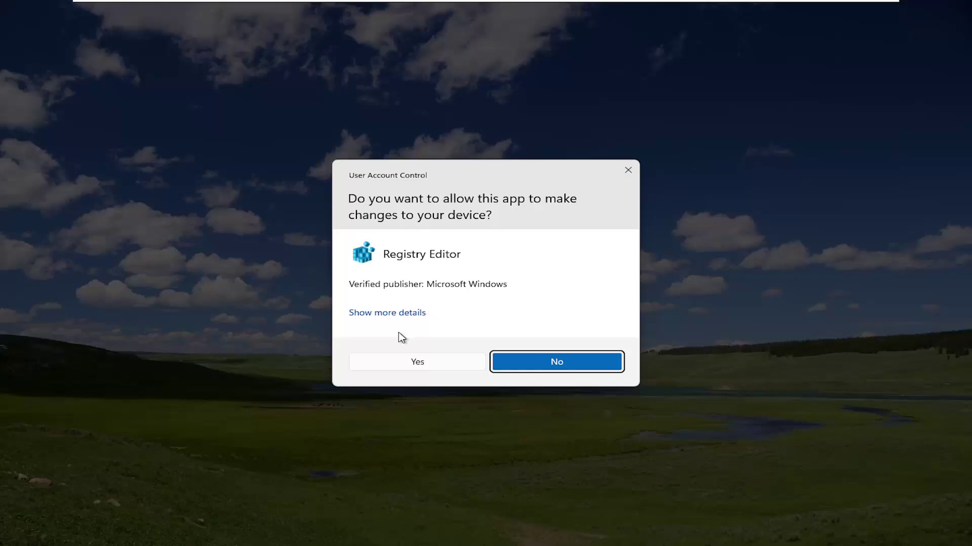
{"action": "left_click", "coordinate": [407, 361]}
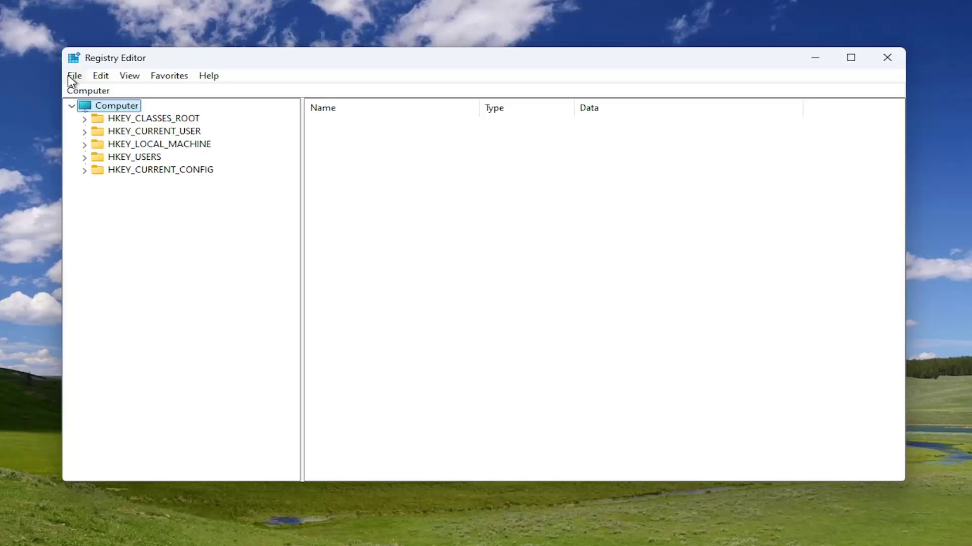
{"action": "left_click", "coordinate": [73, 76]}
{"action": "left_click", "coordinate": [107, 106]}
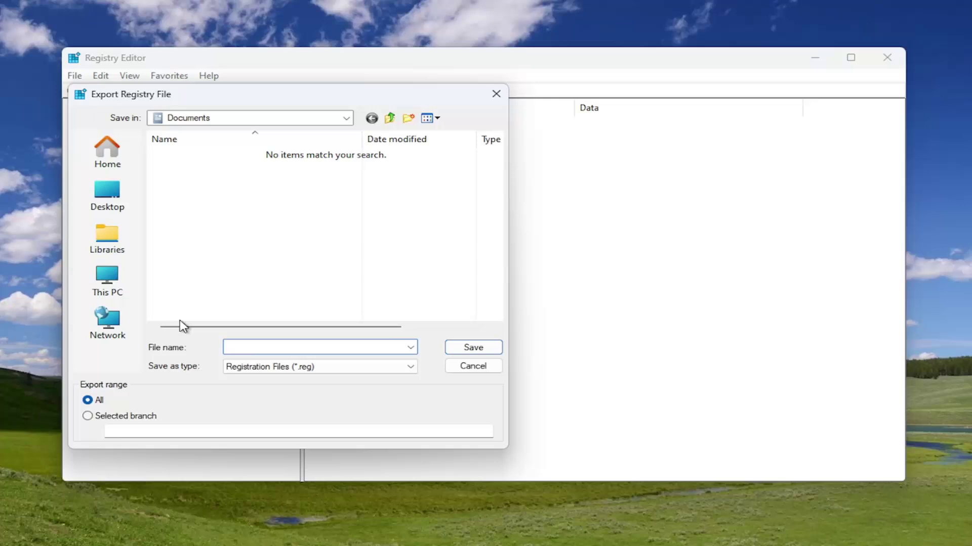
{"action": "left_click", "coordinate": [255, 349]}
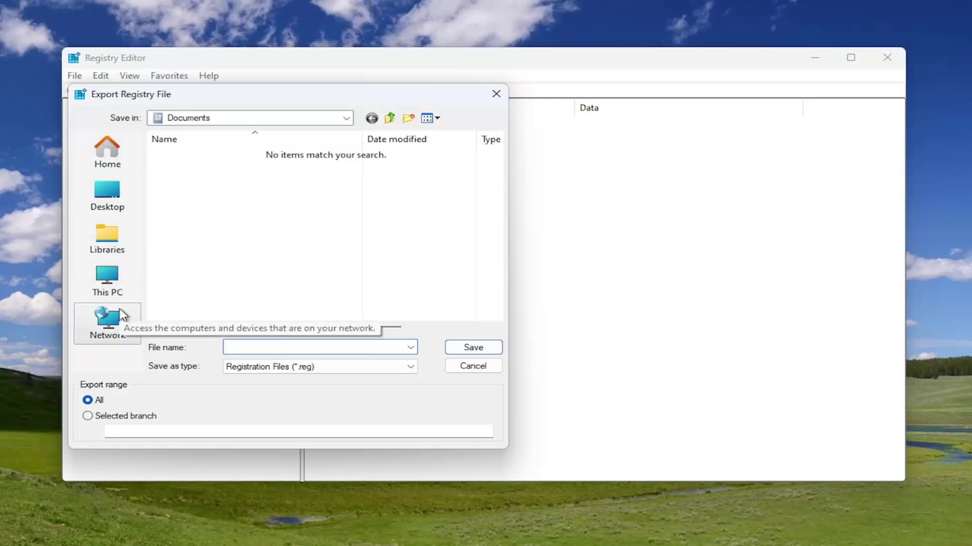
{"action": "left_click", "coordinate": [471, 367]}
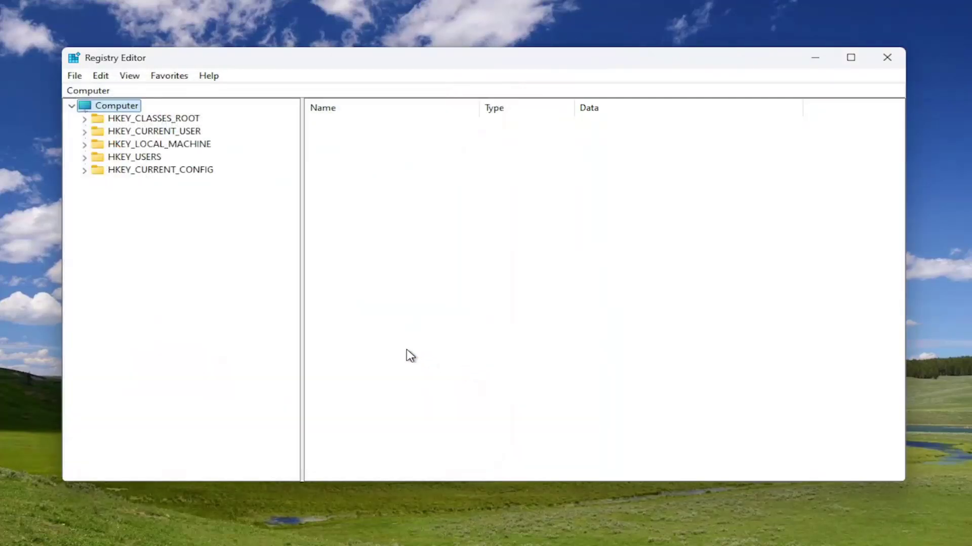
{"action": "left_click", "coordinate": [74, 79]}
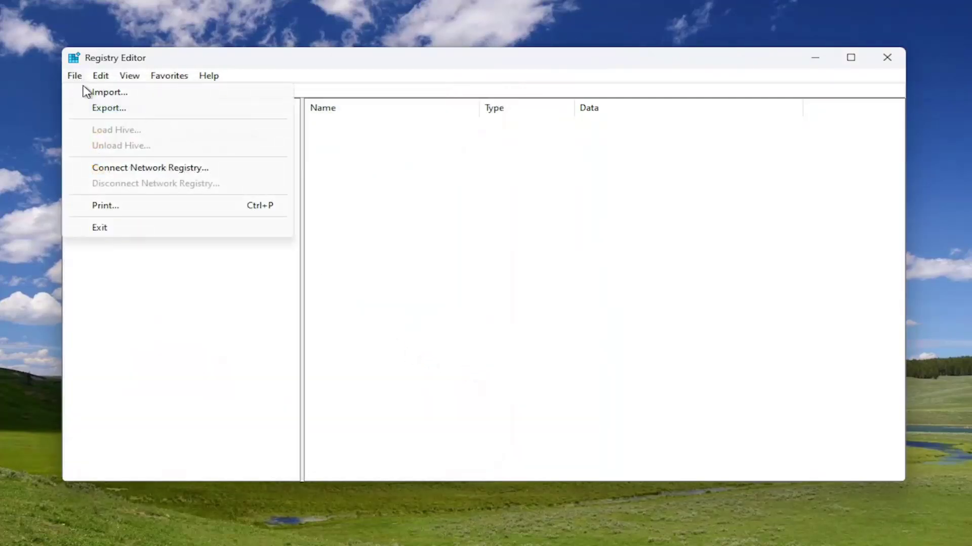
{"action": "left_click", "coordinate": [98, 93]}
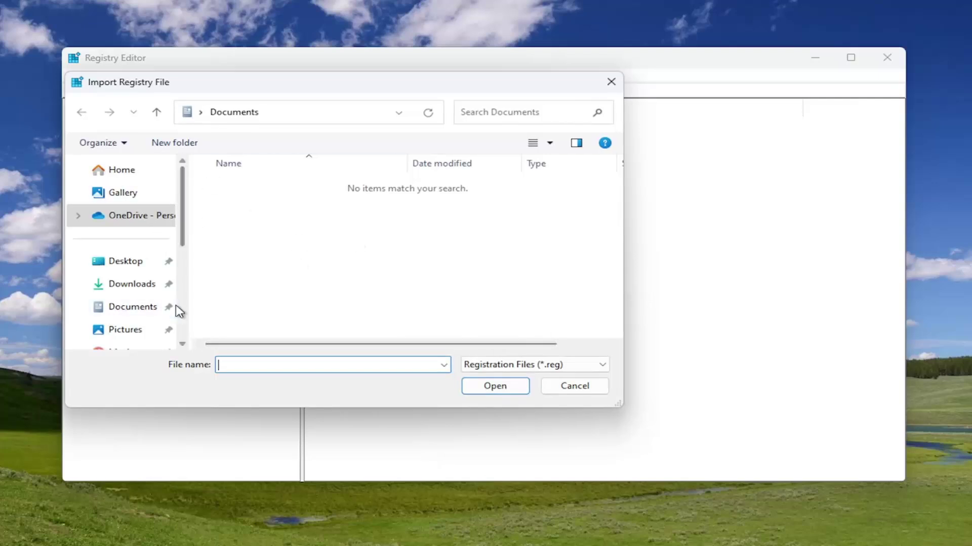
{"action": "left_click", "coordinate": [598, 389]}
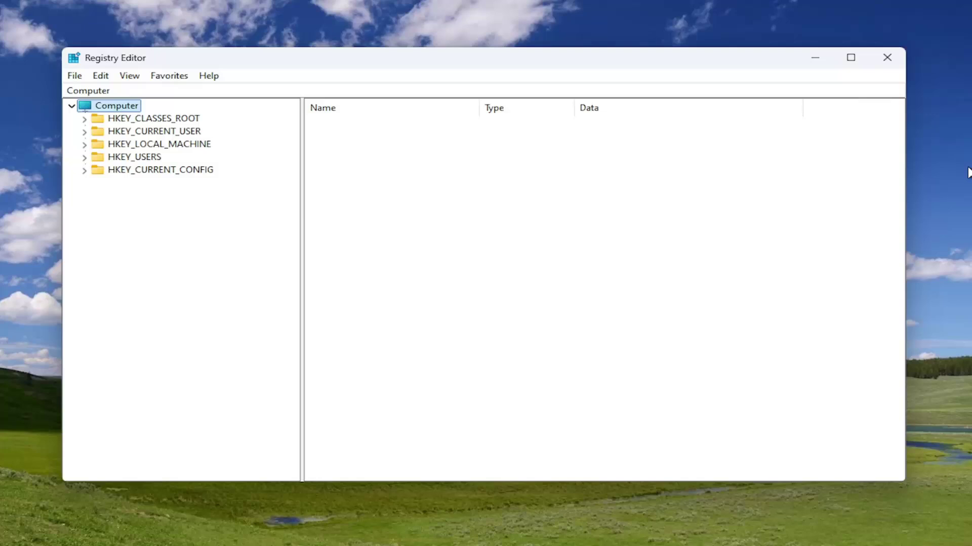
Expand HKEY_LOCAL_MACHINE > SOFTWARE > Policies down to the Microsoft key.
{"action": "double_click", "coordinate": [171, 146]}
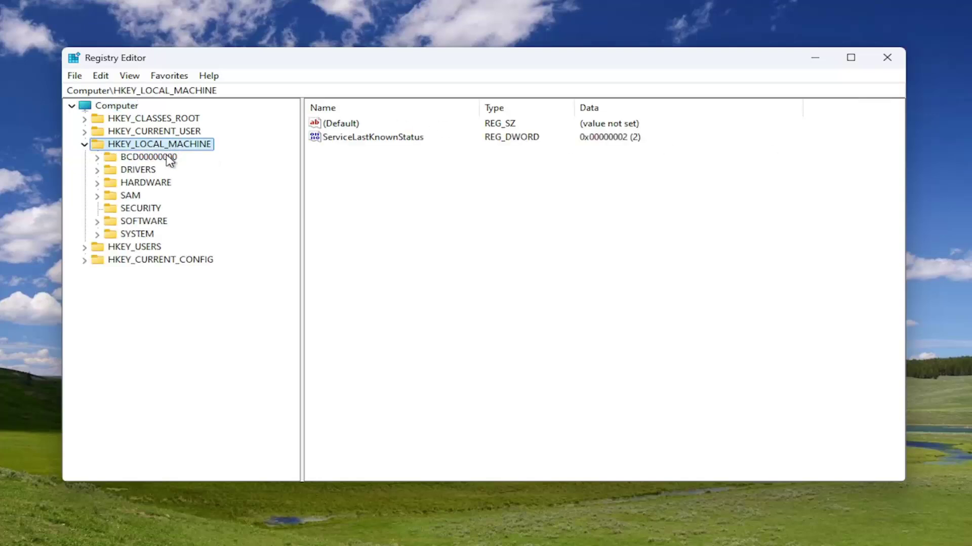
{"action": "double_click", "coordinate": [134, 223]}
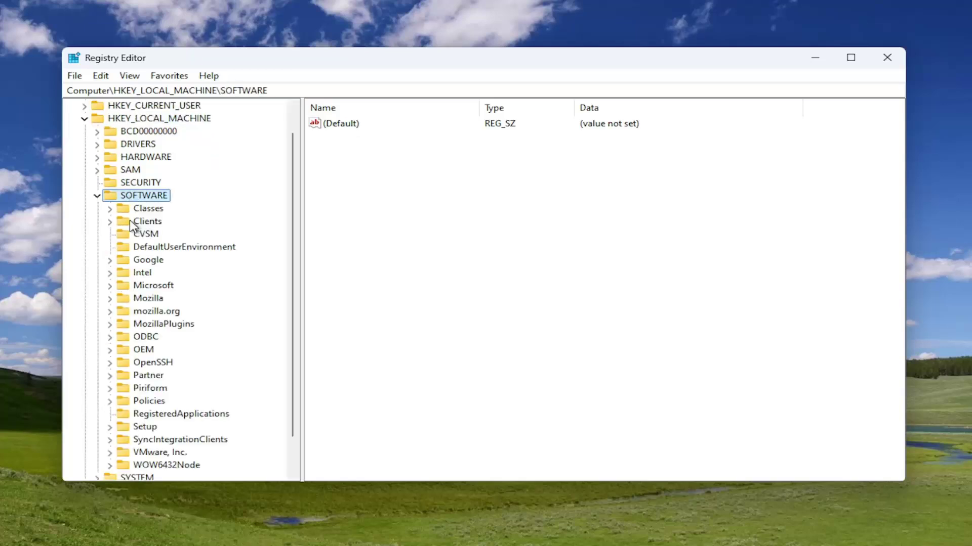
{"action": "scroll", "coordinate": [167, 285], "scroll_direction": "down", "scroll_amount": 1}
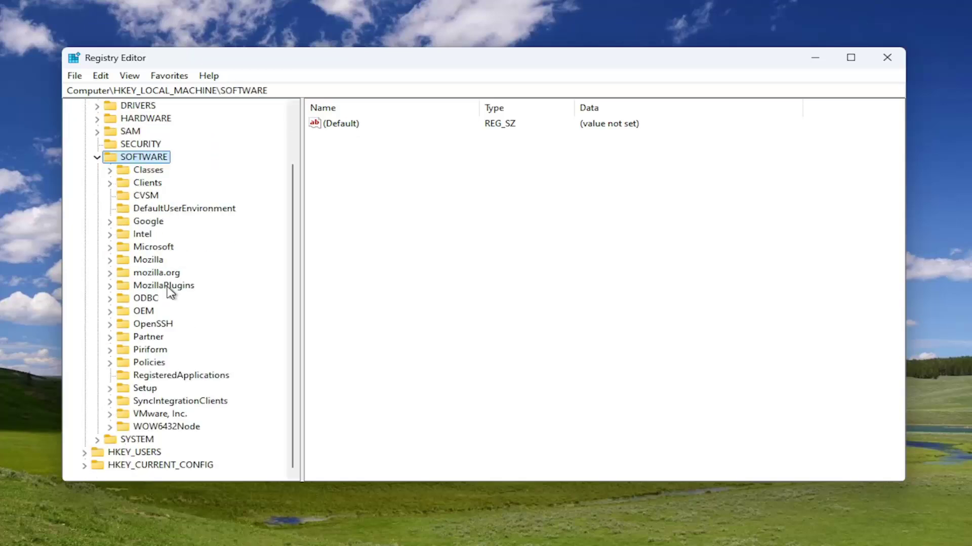
{"action": "left_click", "coordinate": [145, 366]}
{"action": "double_click", "coordinate": [145, 365]}
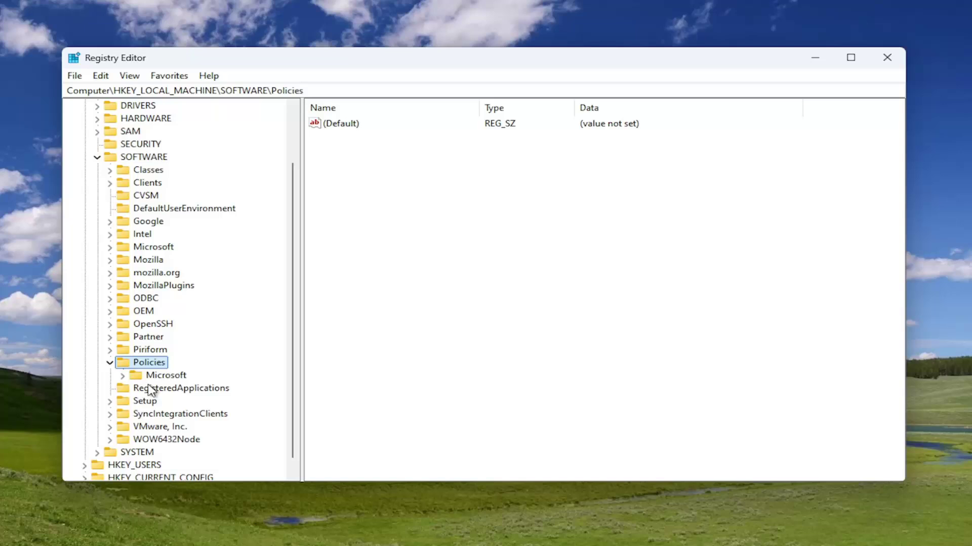
{"action": "double_click", "coordinate": [149, 380]}
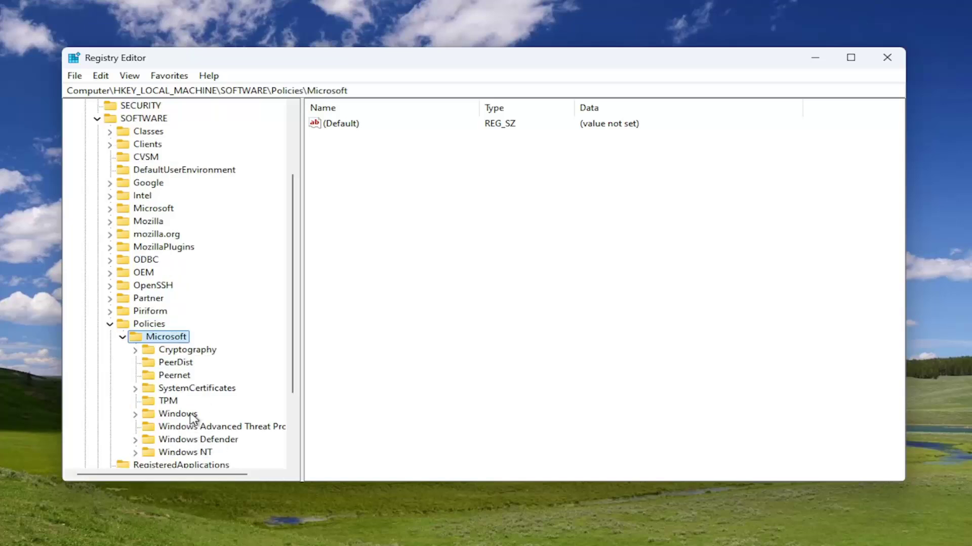
{"action": "scroll", "coordinate": [191, 416], "scroll_direction": "down", "scroll_amount": 2}
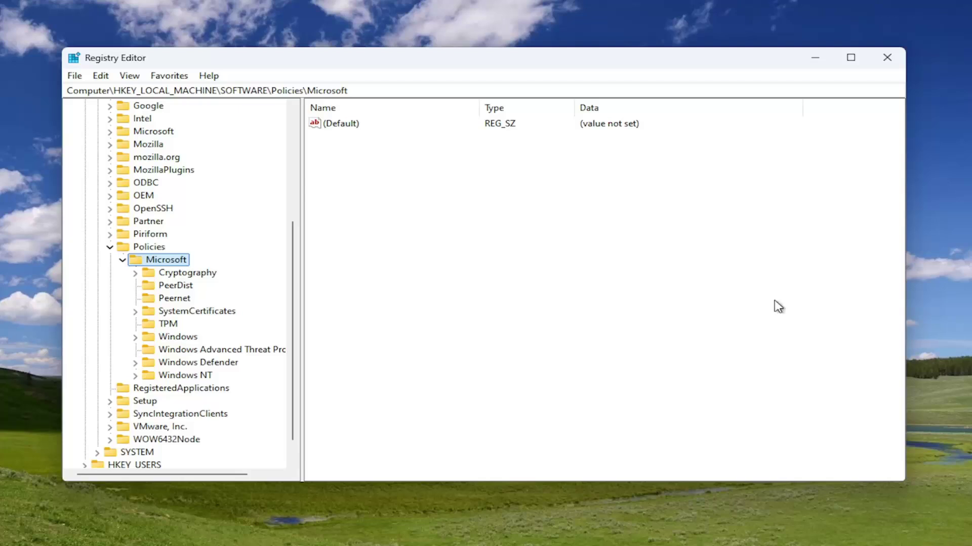
Add a new key named WindowsInkWorkspace under Policies\Microsoft and select its value list.
{"action": "right_click", "coordinate": [163, 264]}
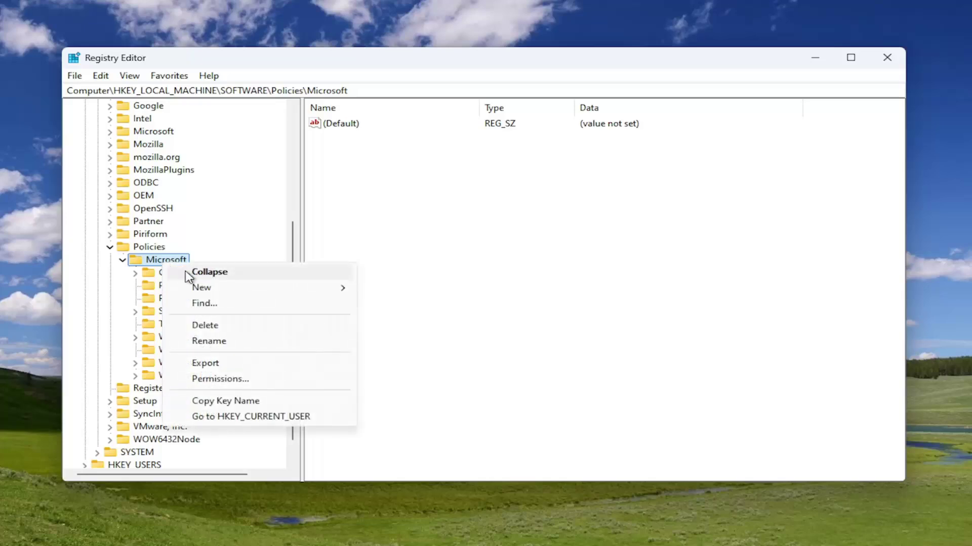
{"action": "mouse_move", "coordinate": [208, 287]}
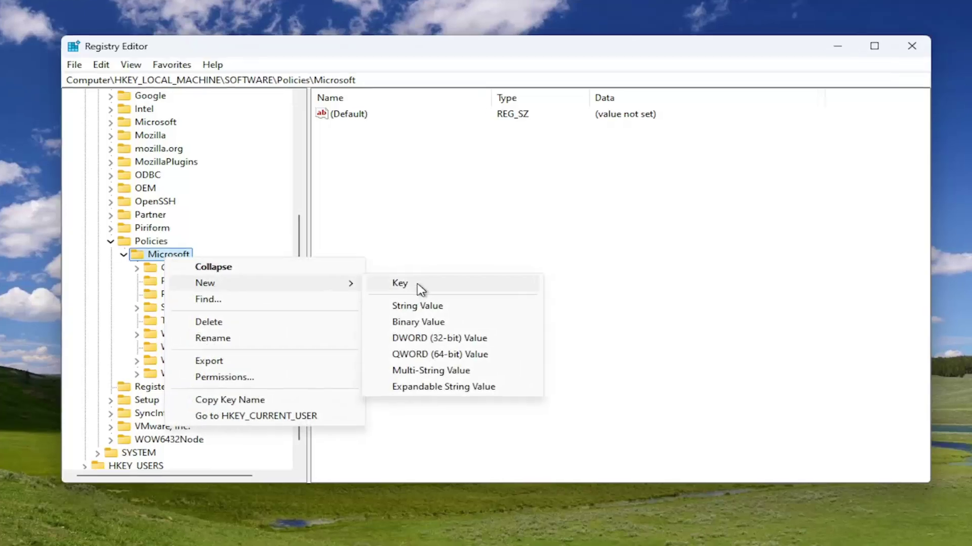
{"action": "left_click", "coordinate": [400, 284]}
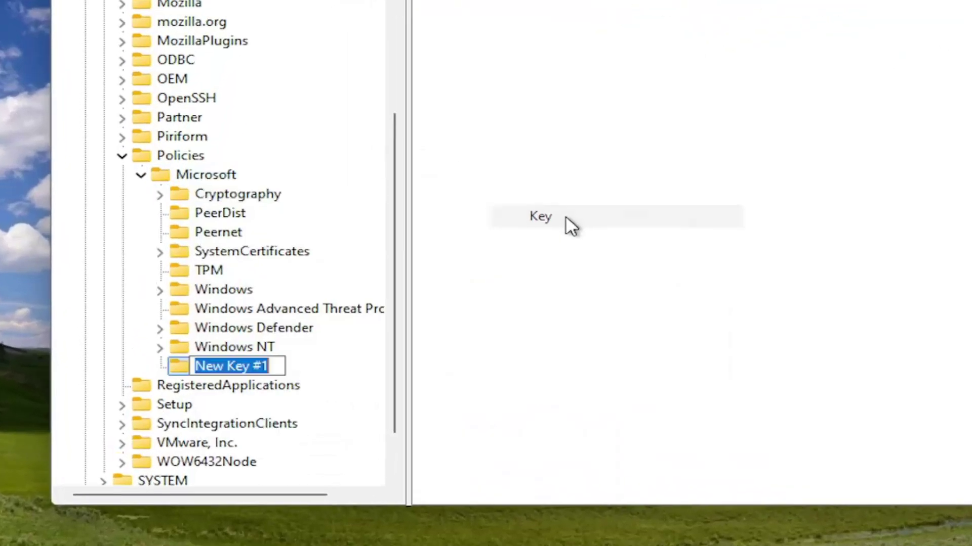
{"action": "type", "text": "Wi"}
{"action": "type", "text": "ndow"}
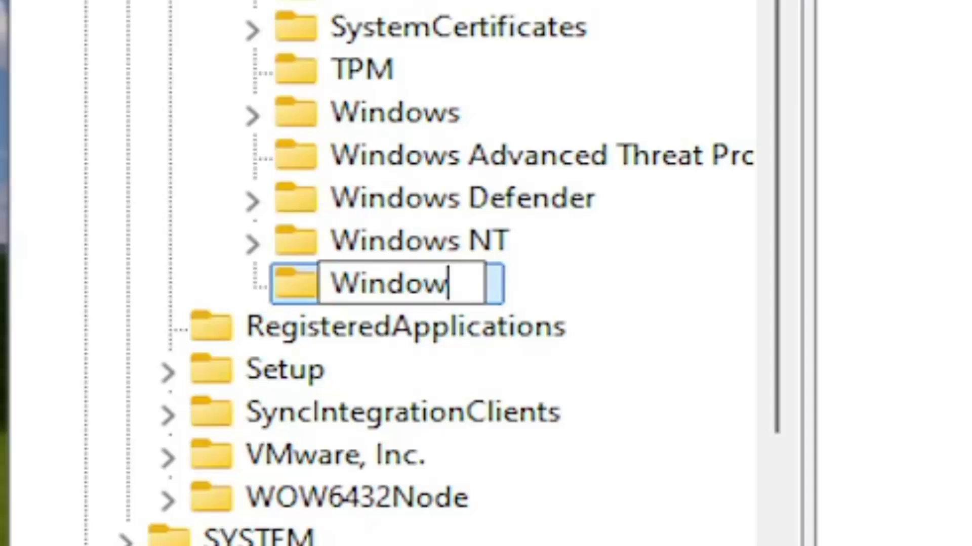
{"action": "type", "text": "sInkW"}
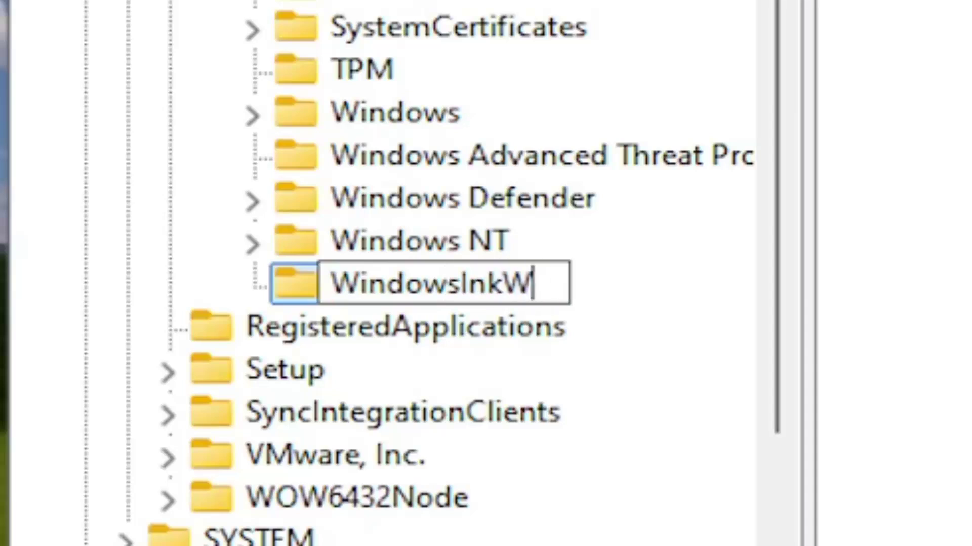
{"action": "type", "text": "orkspace"}
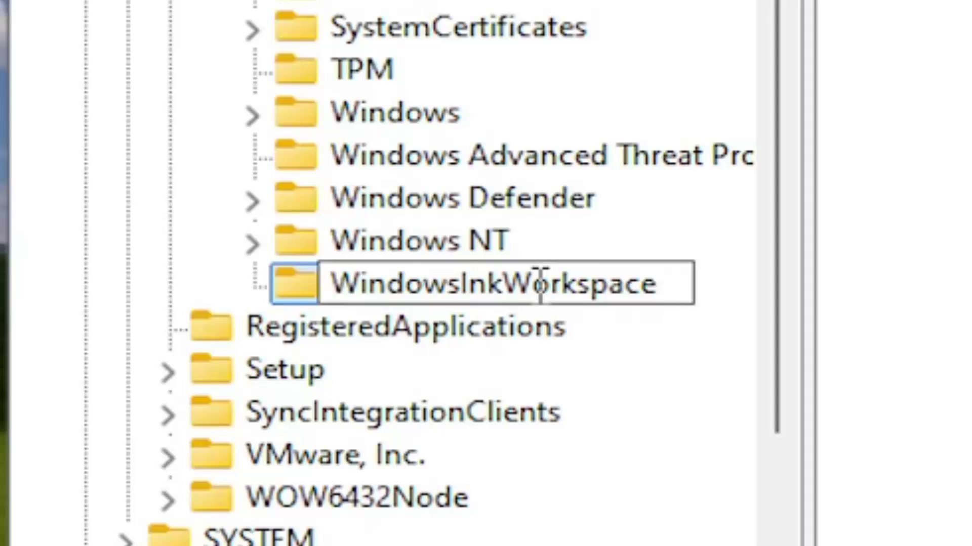
{"action": "key", "text": "Return"}
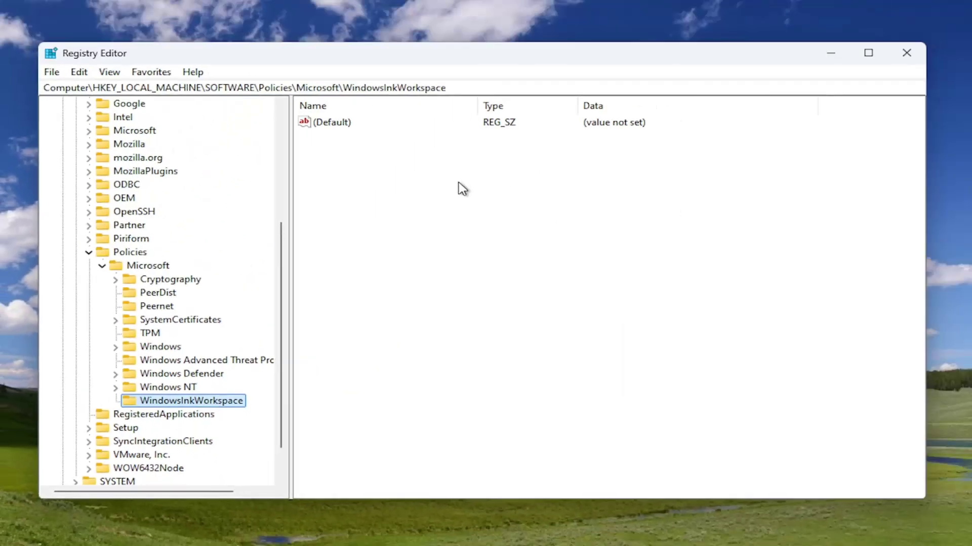
{"action": "left_click", "coordinate": [423, 166]}
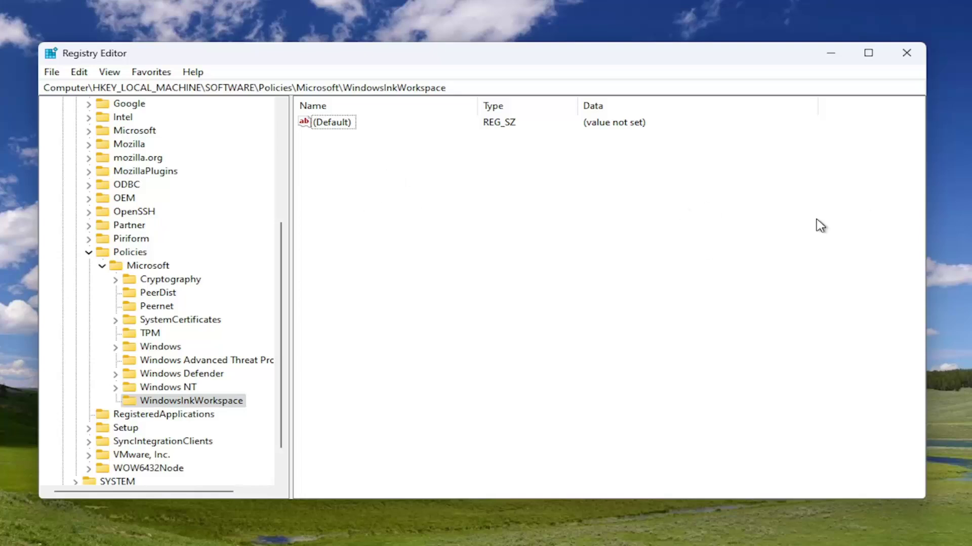
Create a DWORD (32-bit) value named AllowWindowsInkWorkspace in the WindowsInkWorkspace key.
{"action": "right_click", "coordinate": [360, 160]}
{"action": "mouse_move", "coordinate": [397, 170]}
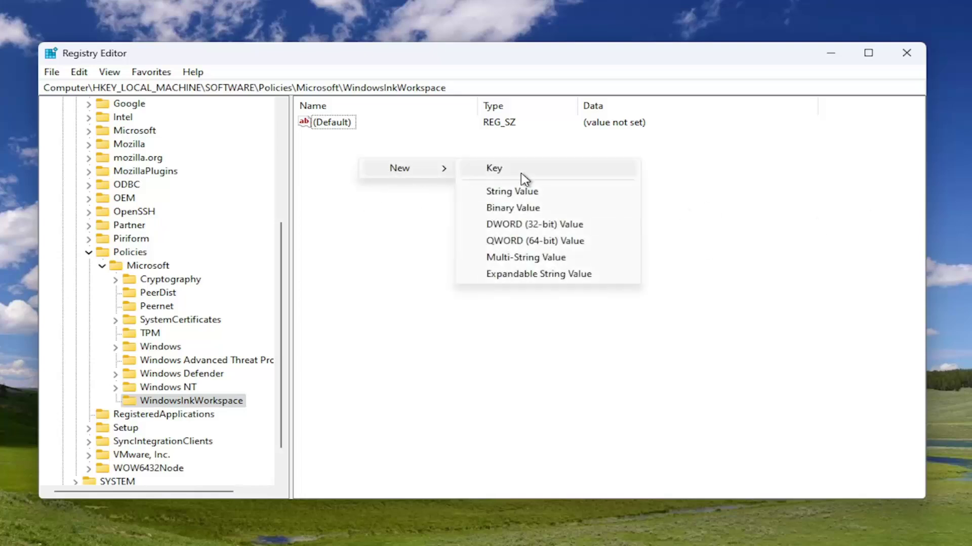
{"action": "left_click", "coordinate": [528, 224]}
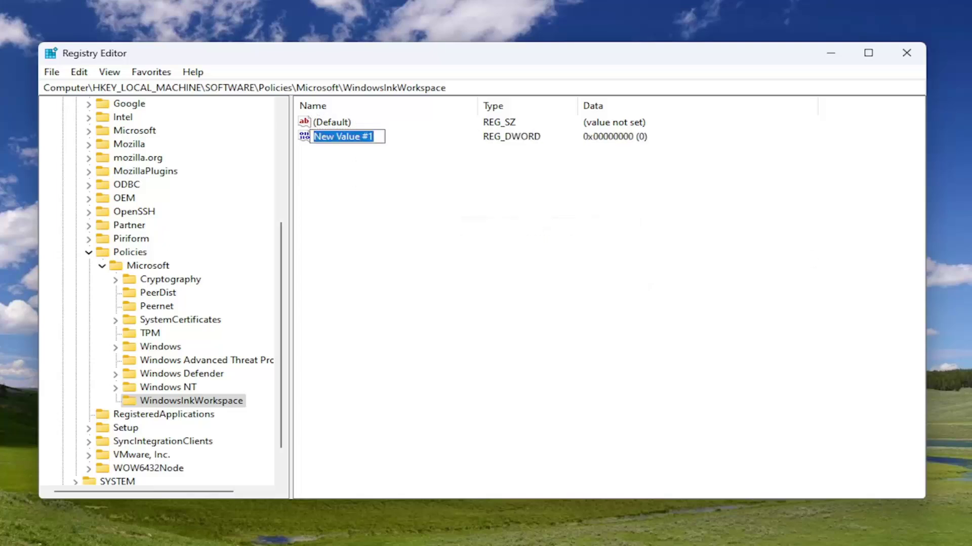
{"action": "type", "text": "AllowW"}
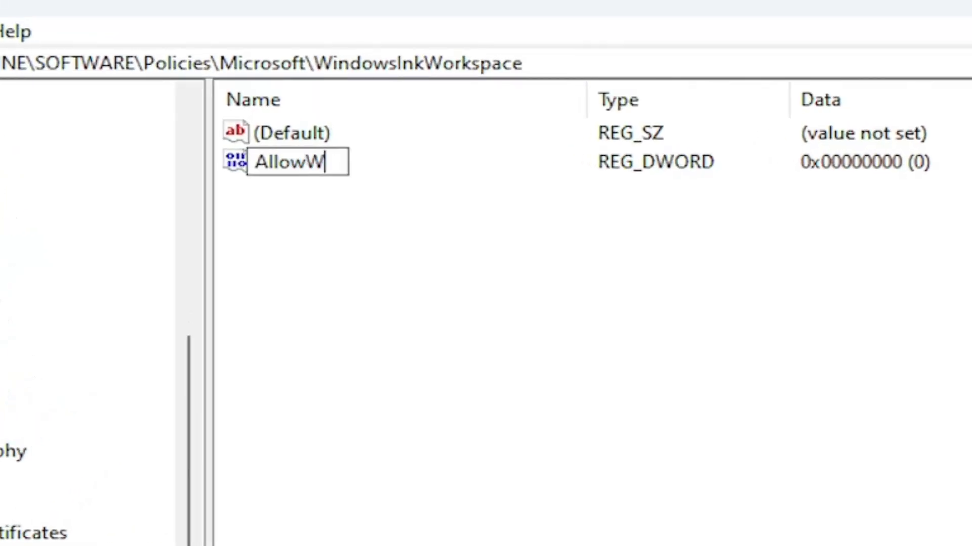
{"action": "type", "text": "indowsInk"}
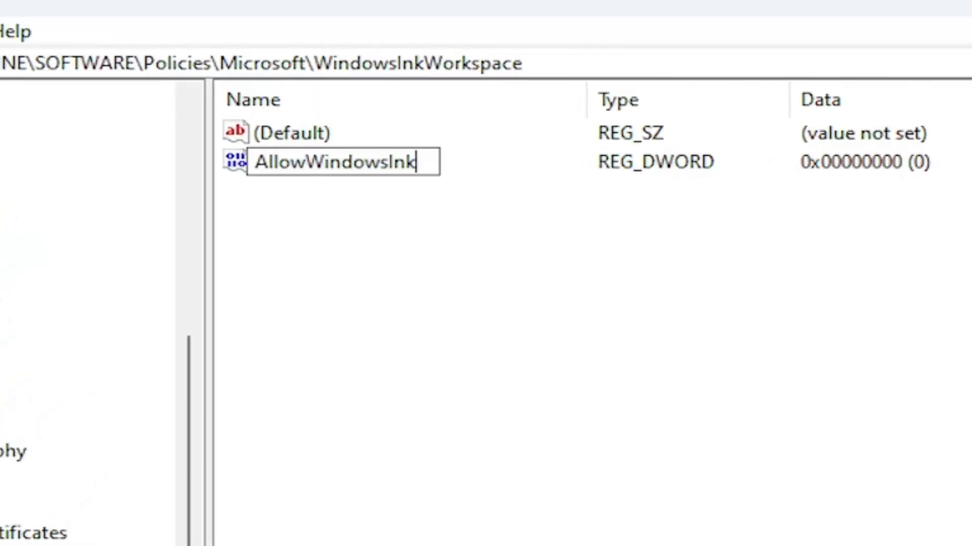
{"action": "type", "text": "Workspace"}
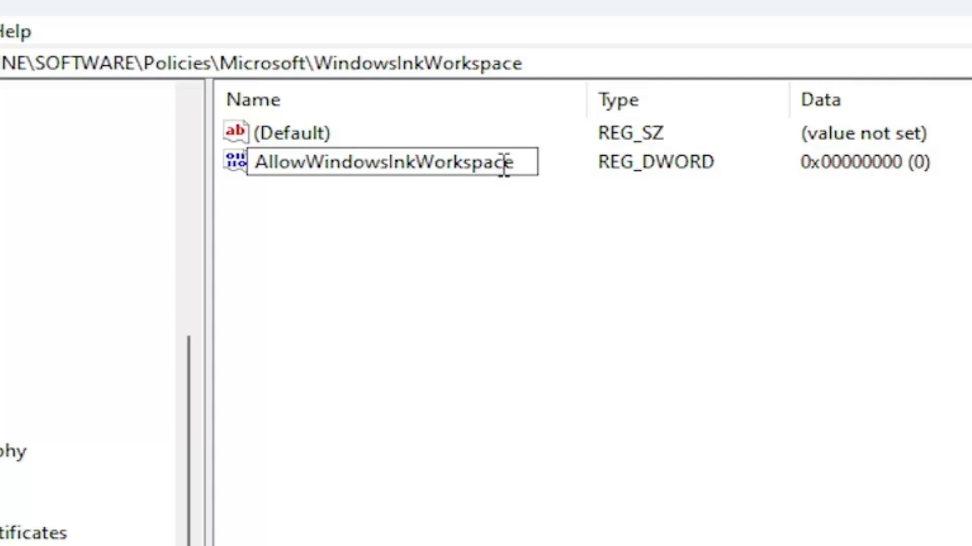
{"action": "key", "text": "Return"}
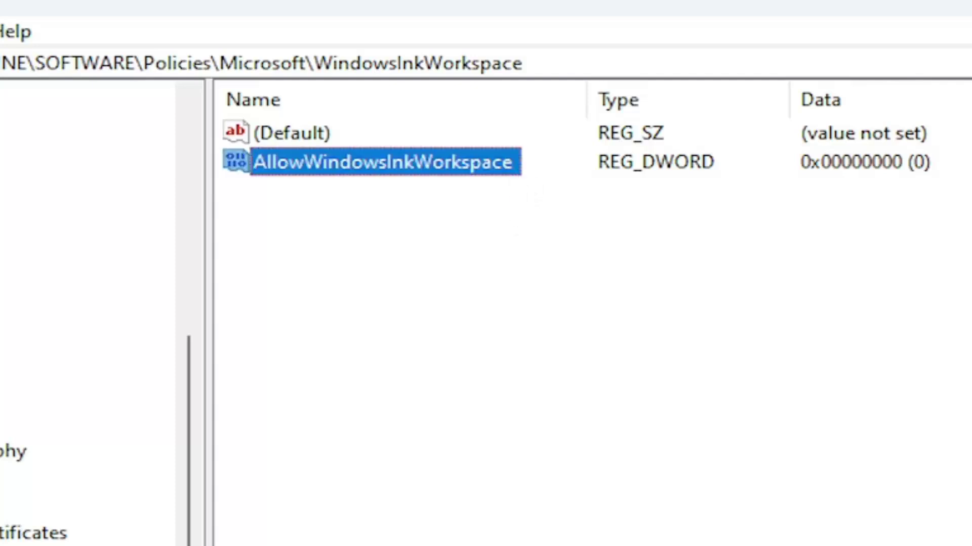
Confirm AllowWindowsInkWorkspace's value data as 0.
{"action": "double_click", "coordinate": [365, 162]}
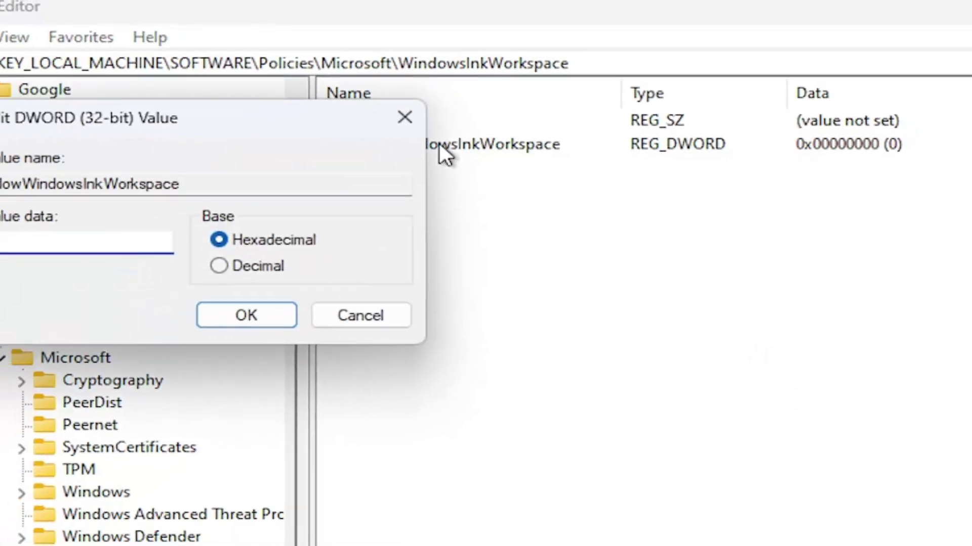
{"action": "left_click", "coordinate": [41, 247]}
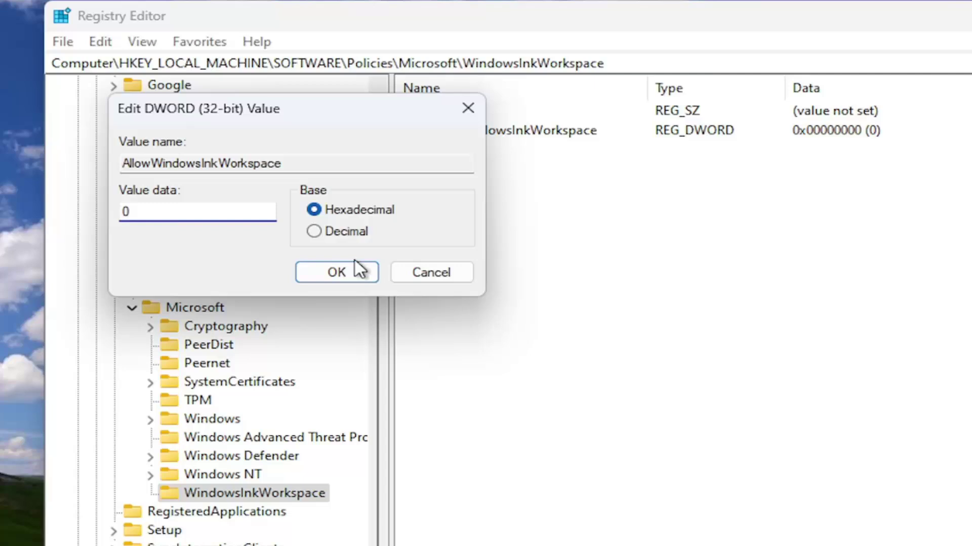
{"action": "left_click", "coordinate": [341, 271]}
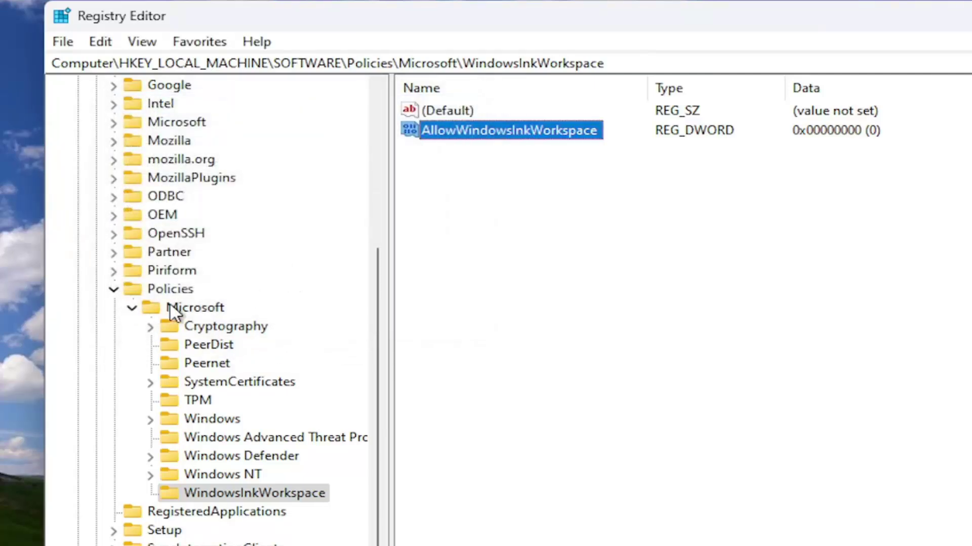
Collapse the Microsoft, Policies and SOFTWARE keys back toward HKEY_LOCAL_MACHINE.
{"action": "double_click", "coordinate": [170, 307]}
{"action": "key", "text": "Left"}
{"action": "key", "text": "Left"}
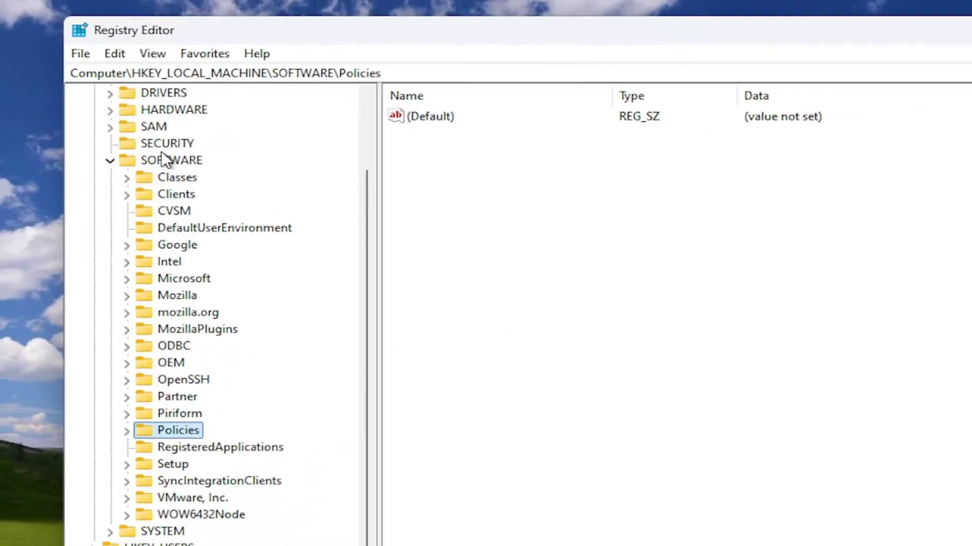
{"action": "key", "text": "Left"}
{"action": "key", "text": "Left"}
{"action": "key", "text": "Left"}
{"action": "key", "text": "Left"}
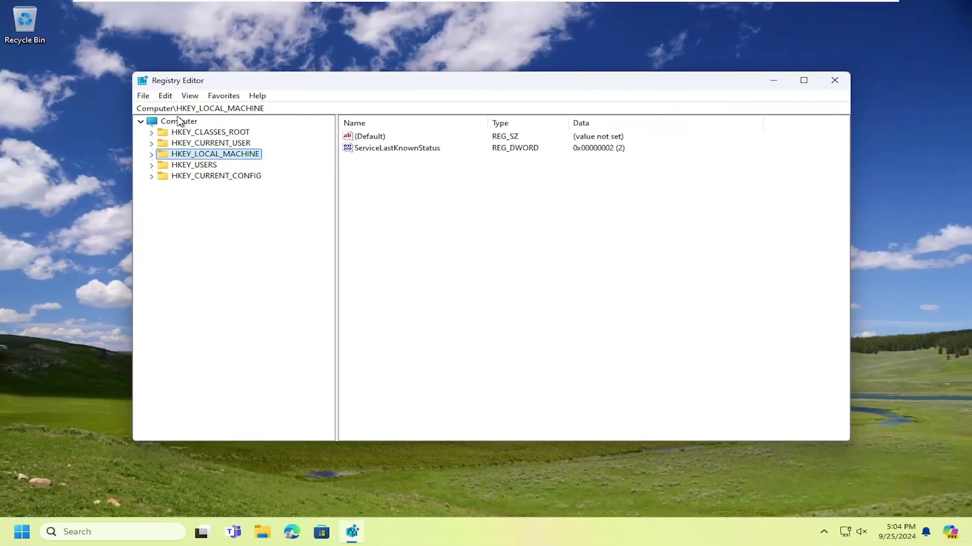
Move up to the Computer root and close Registry Editor.
{"action": "key", "text": "Left"}
{"action": "left_click", "coordinate": [834, 80]}
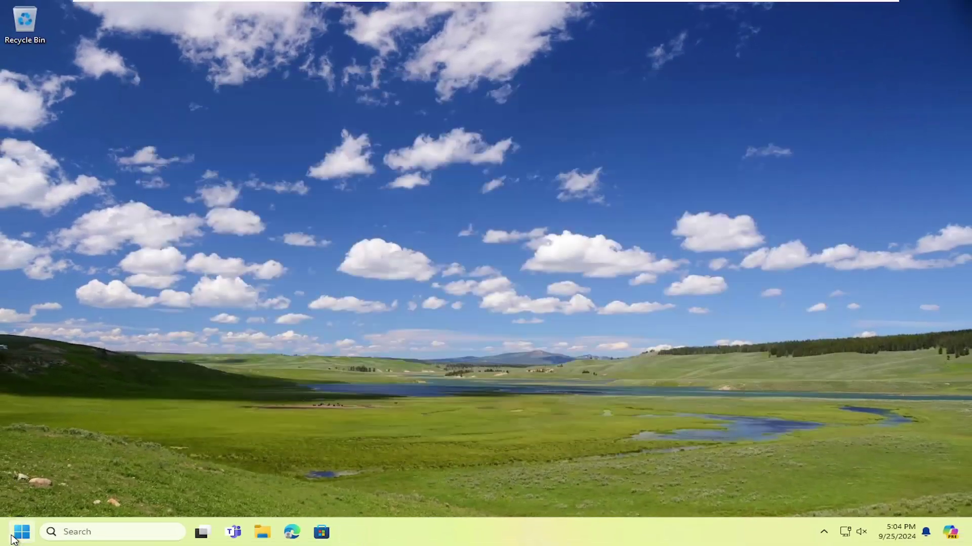